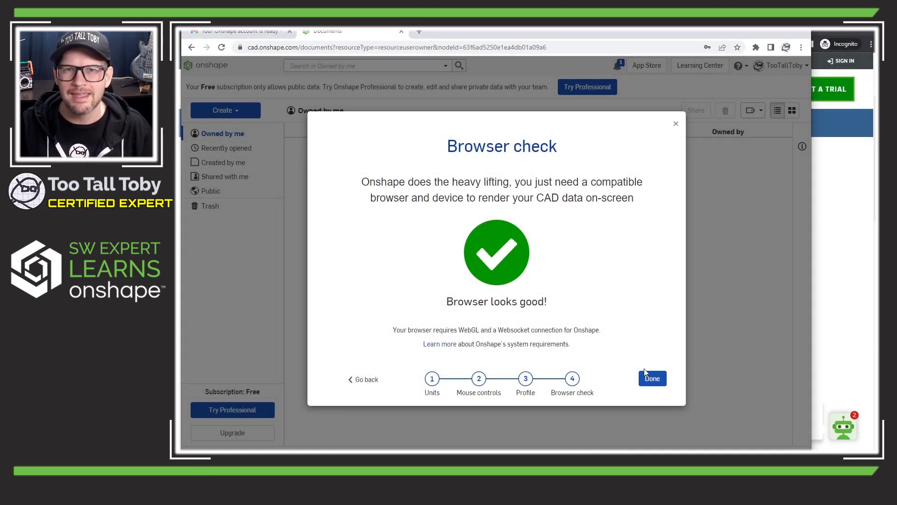
# Finish the browser check and create a public document named "Toby TEST Part 1"
pyautogui.click(657, 382)
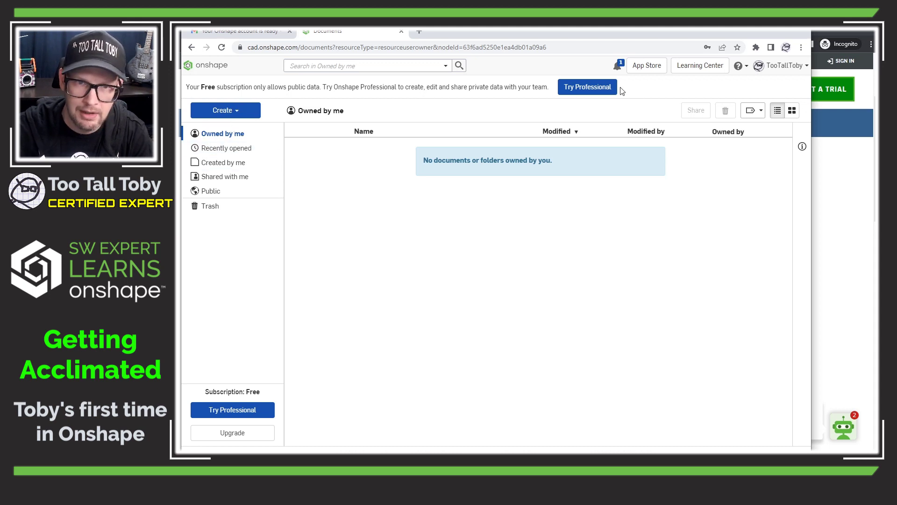
pyautogui.click(236, 111)
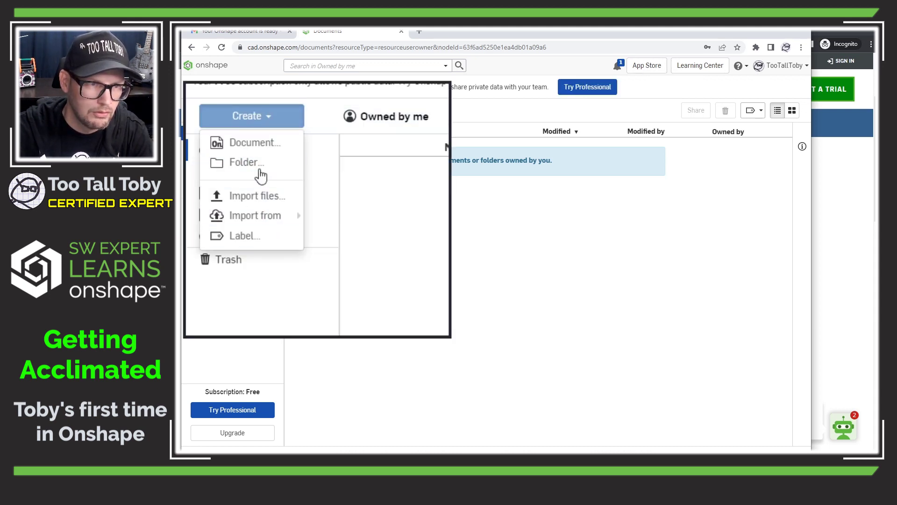
pyautogui.click(260, 146)
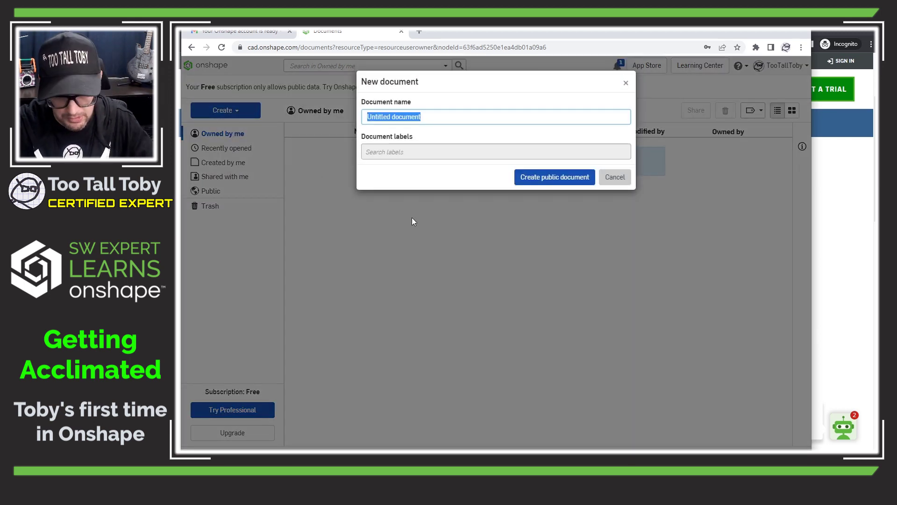
pyautogui.write('Toby')
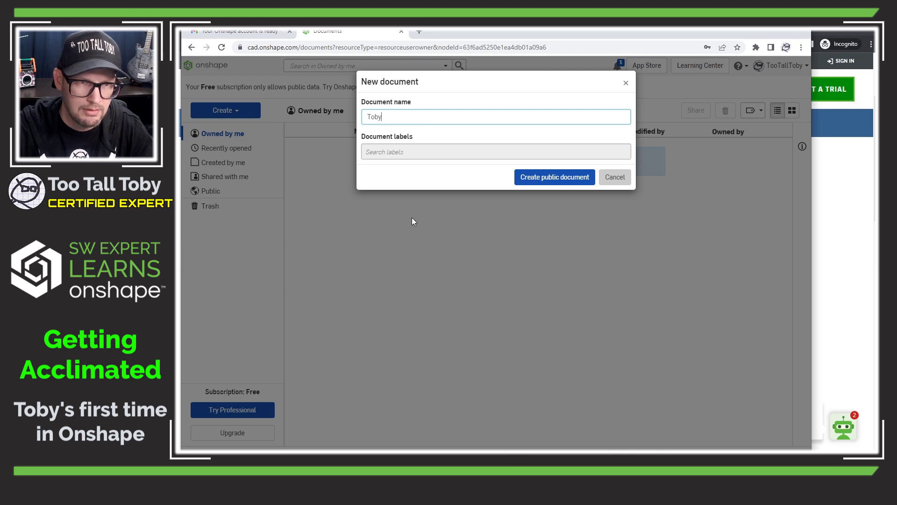
pyautogui.write(' TEST Part 1')
pyautogui.click(548, 182)
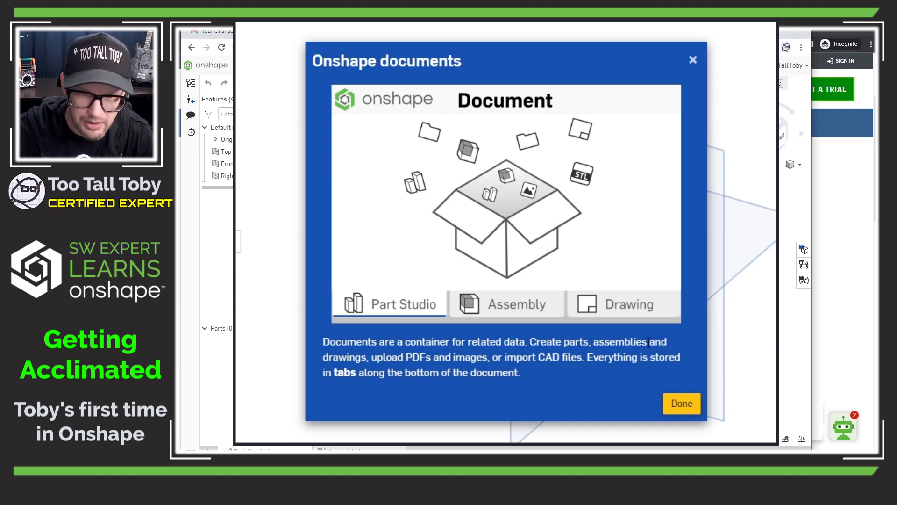
# Read the Onshape documents introduction and go through the five Part Studio tour tips until they are dismissed
pyautogui.moveTo(381, 358); pyautogui.dragTo(482, 360)
pyautogui.click(494, 359)
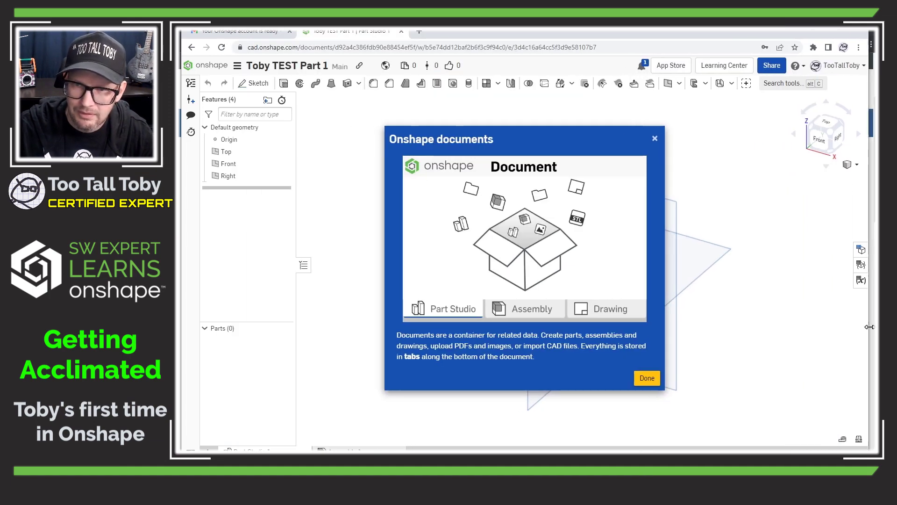
pyautogui.click(654, 378)
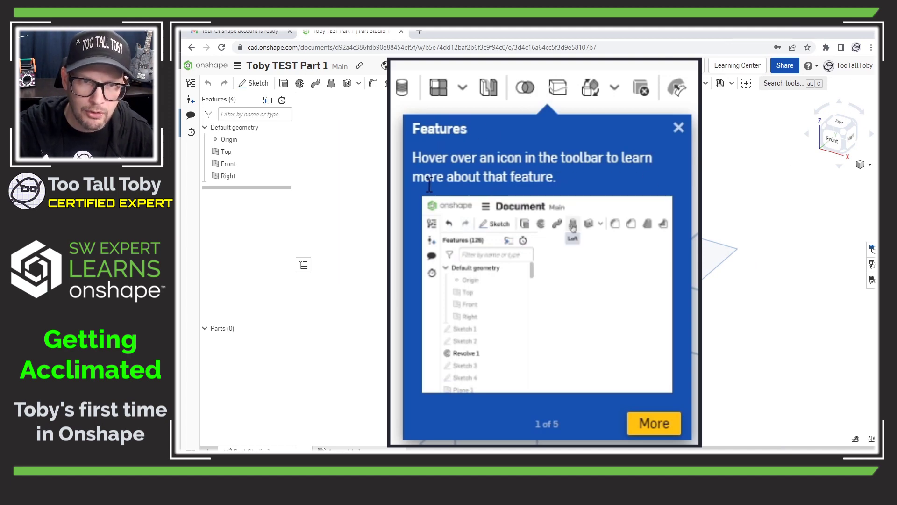
pyautogui.click(651, 427)
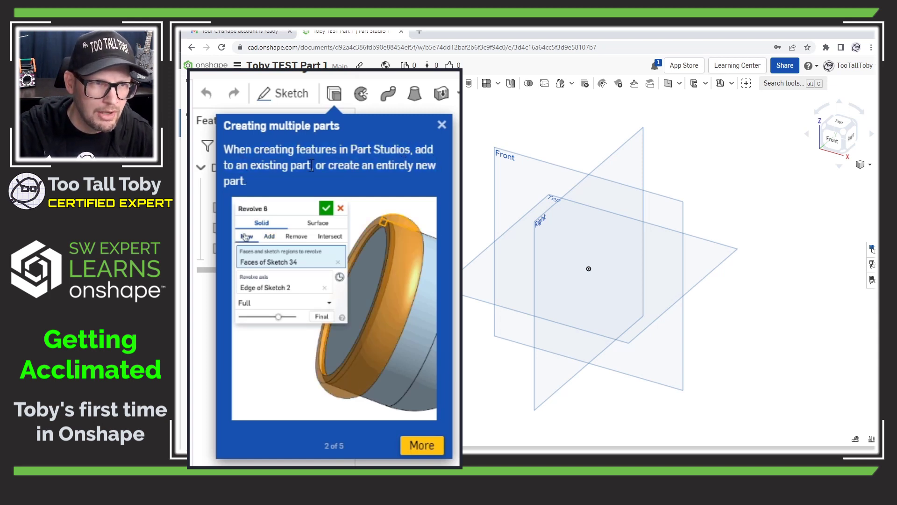
pyautogui.click(335, 292)
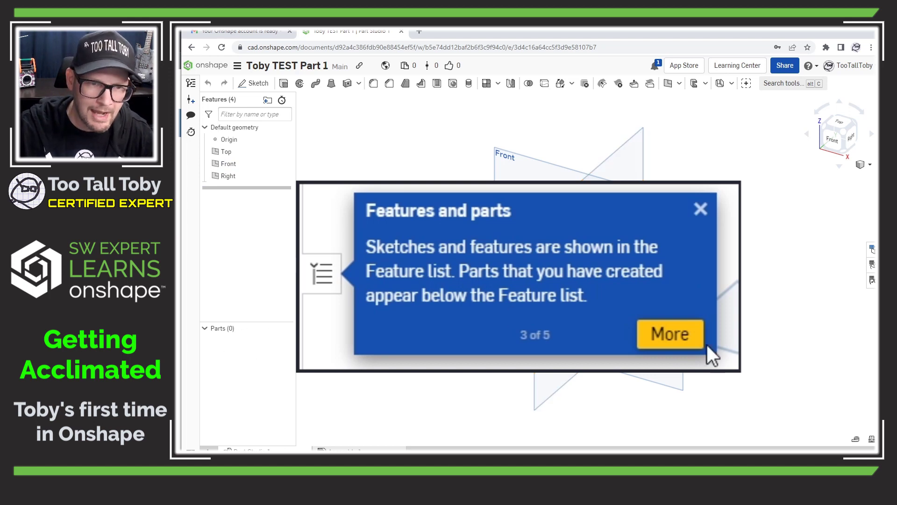
pyautogui.click(438, 288)
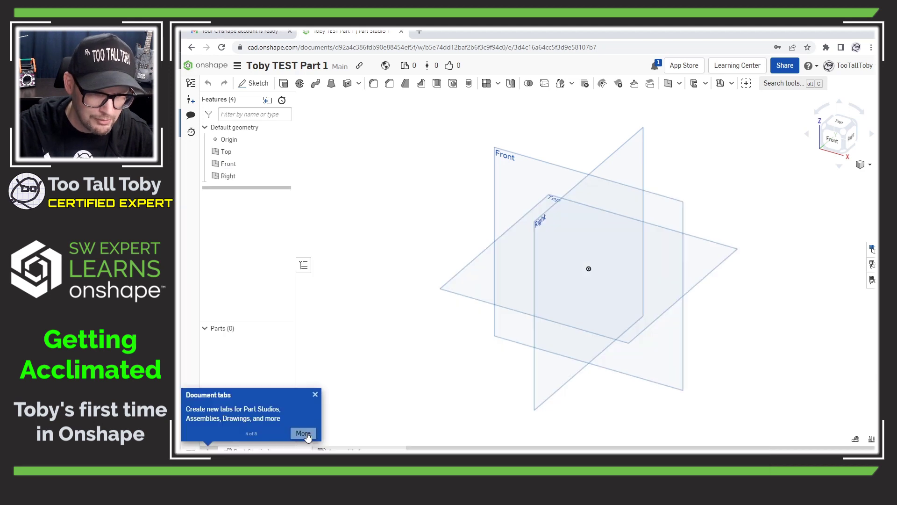
pyautogui.click(496, 400)
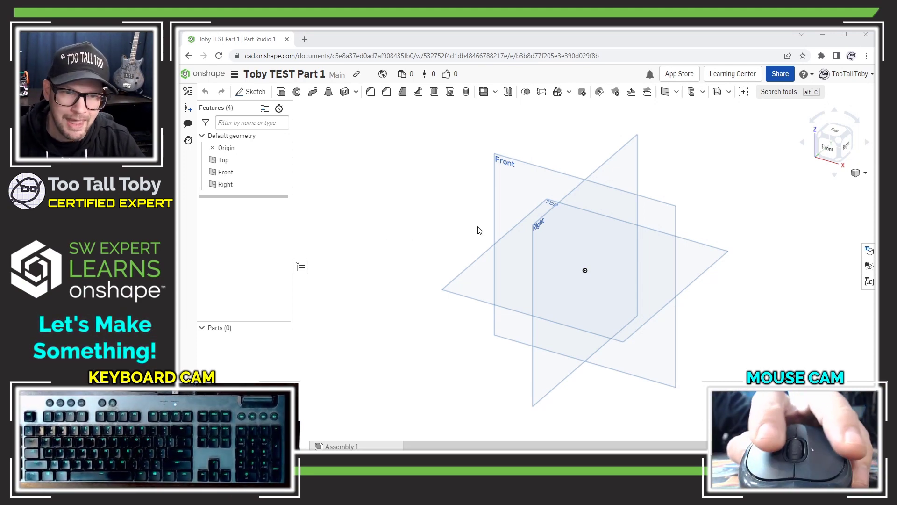
# Select the Top plane and start a new sketch on it
pyautogui.click(476, 265)
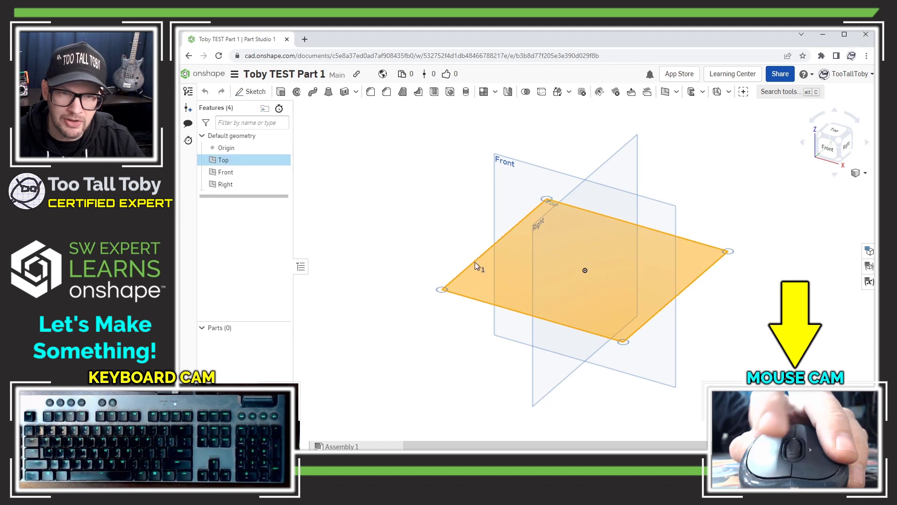
pyautogui.scroll(-2, 510, 278)
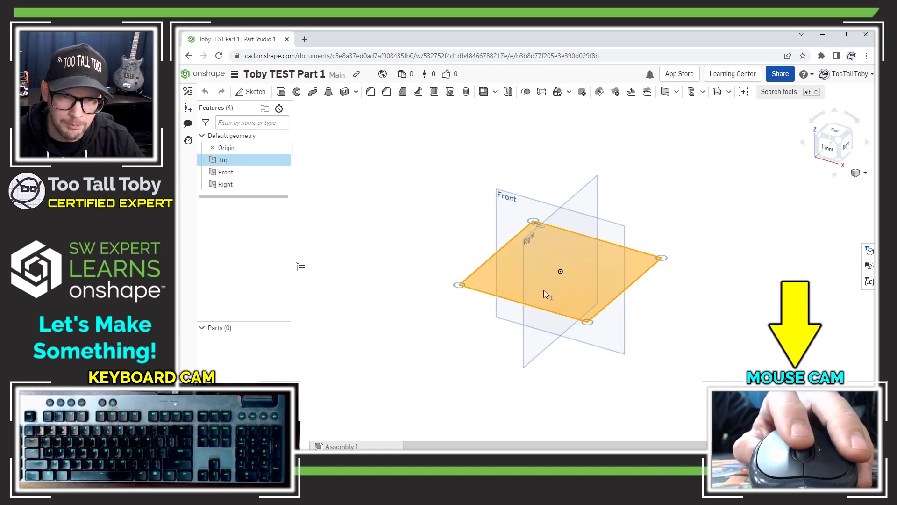
pyautogui.scroll(3, 543, 290)
pyautogui.scroll(-4, 543, 290)
pyautogui.scroll(3, 547, 284)
pyautogui.scroll(-3, 549, 281)
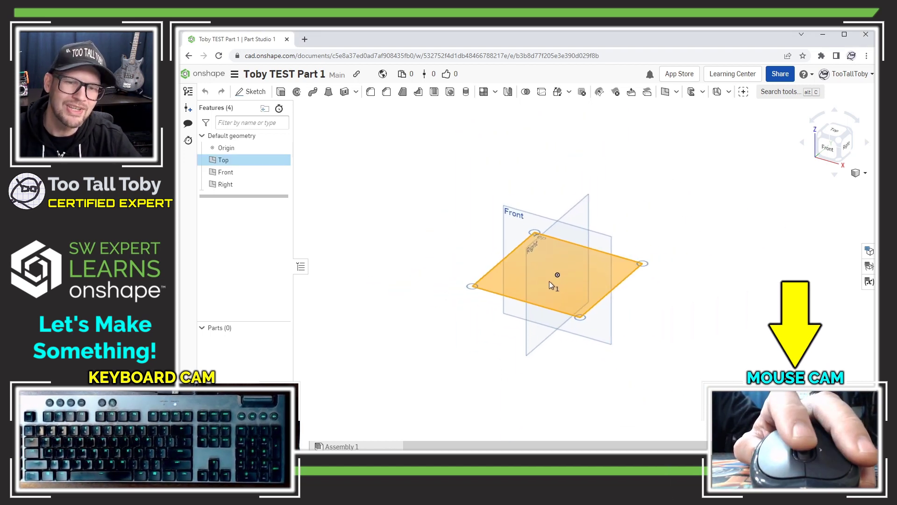
pyautogui.scroll(4, 548, 281)
pyautogui.scroll(-2, 551, 282)
pyautogui.scroll(2, 550, 282)
pyautogui.scroll(-3, 484, 252)
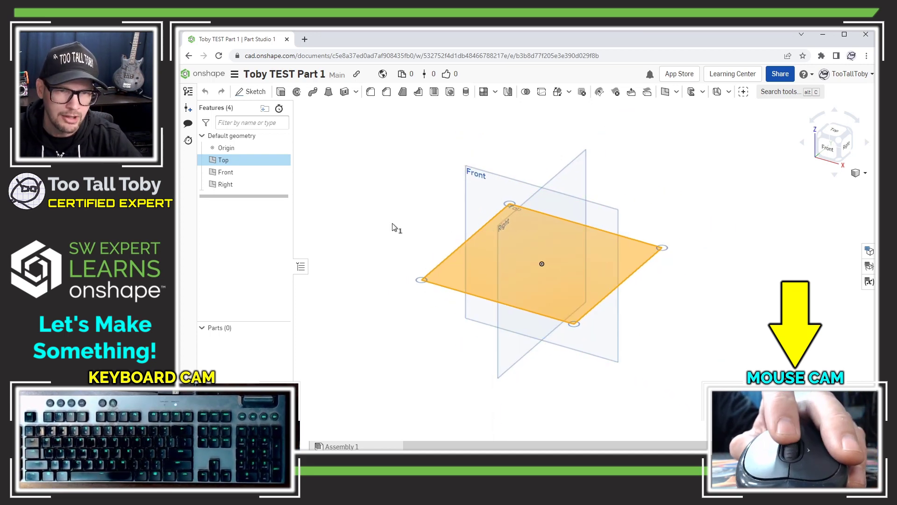
pyautogui.moveTo(397, 229); pyautogui.dragTo(616, 271, button='right')
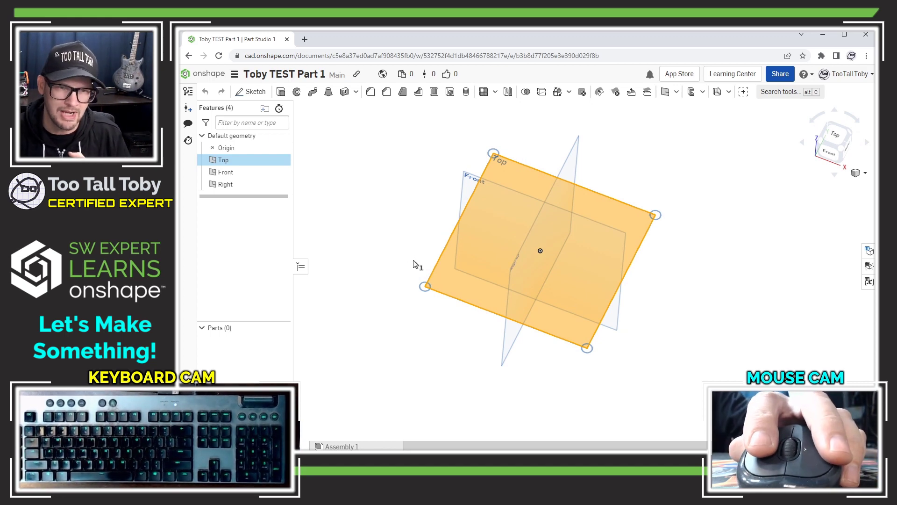
pyautogui.click(436, 270)
pyautogui.click(434, 269)
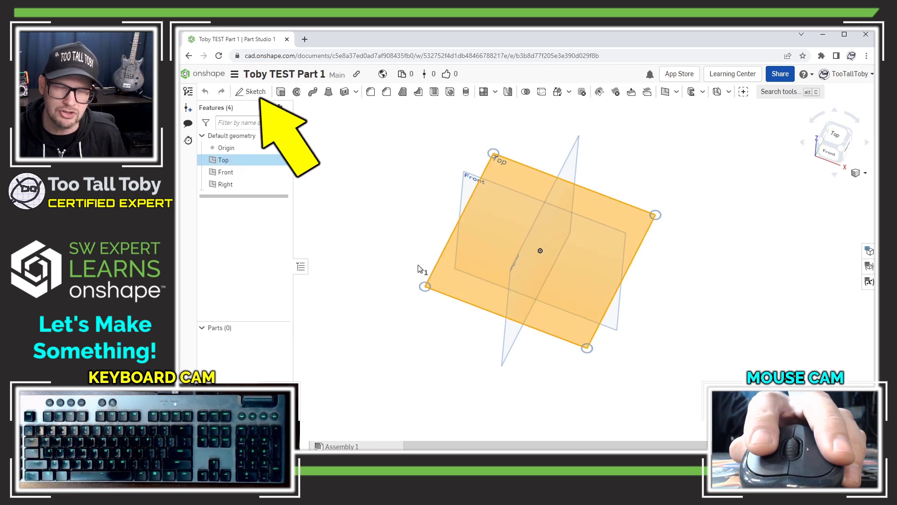
pyautogui.click(255, 92)
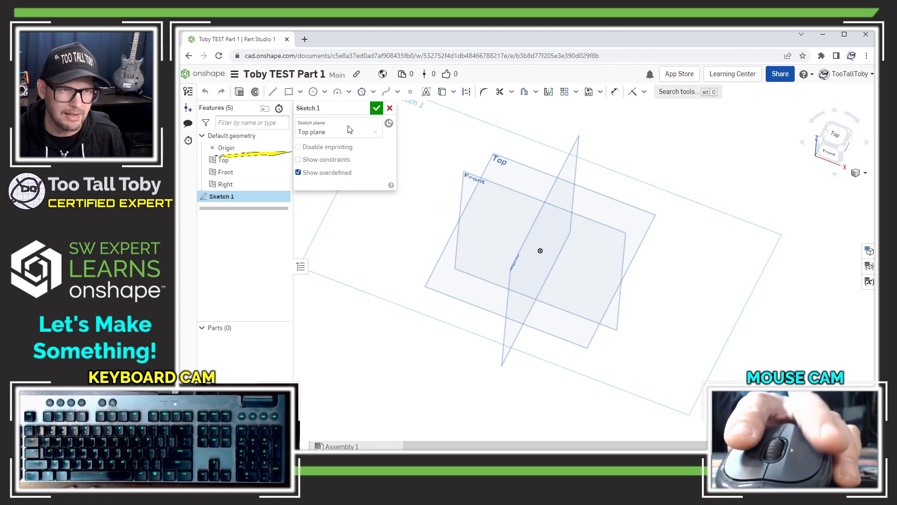
# Sketch a center point rectangle centred on the origin, about 184 mm wide and 130 mm high
pyautogui.click(299, 92)
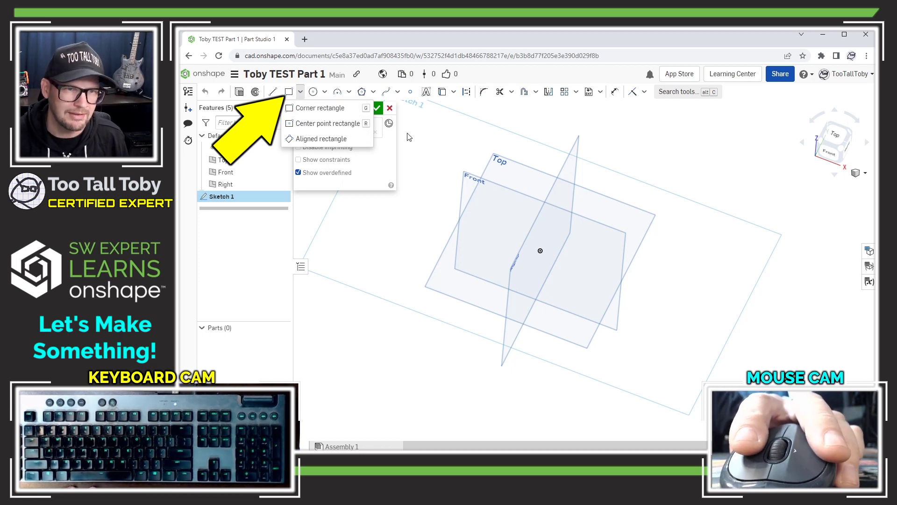
pyautogui.click(447, 200)
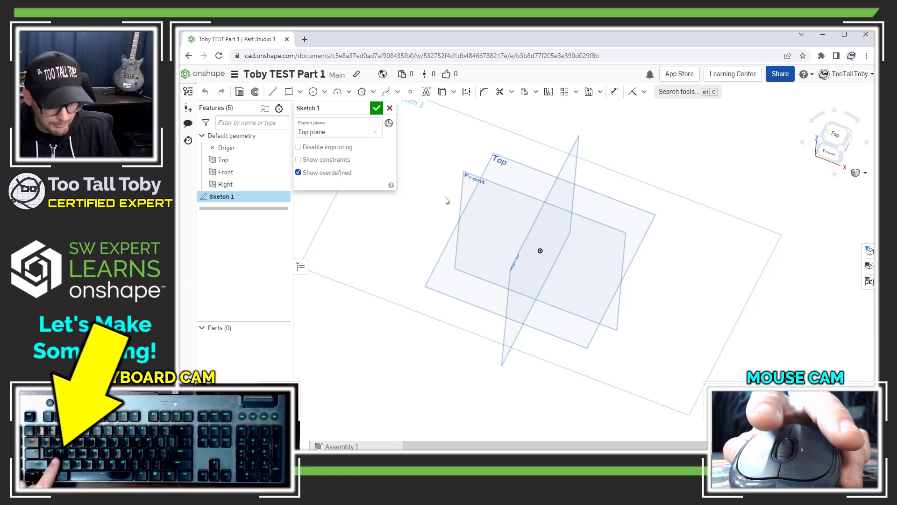
pyautogui.press('s')
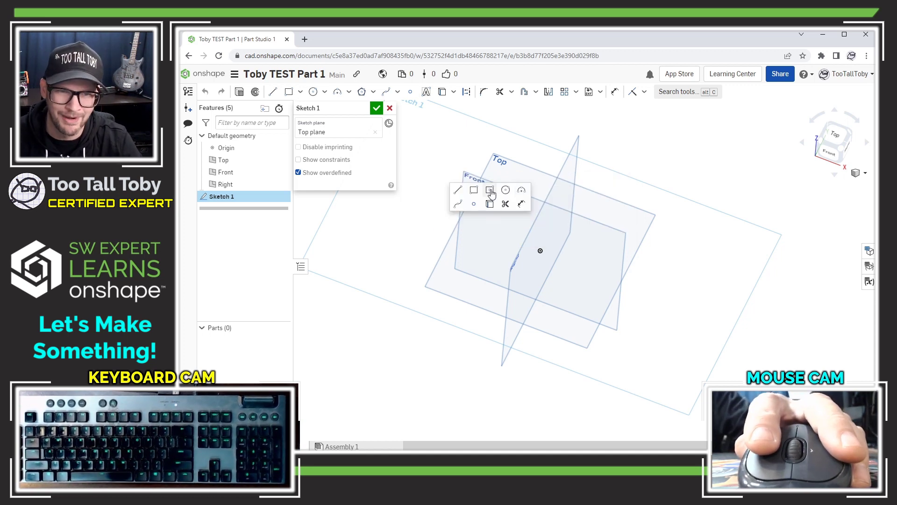
pyautogui.click(490, 192)
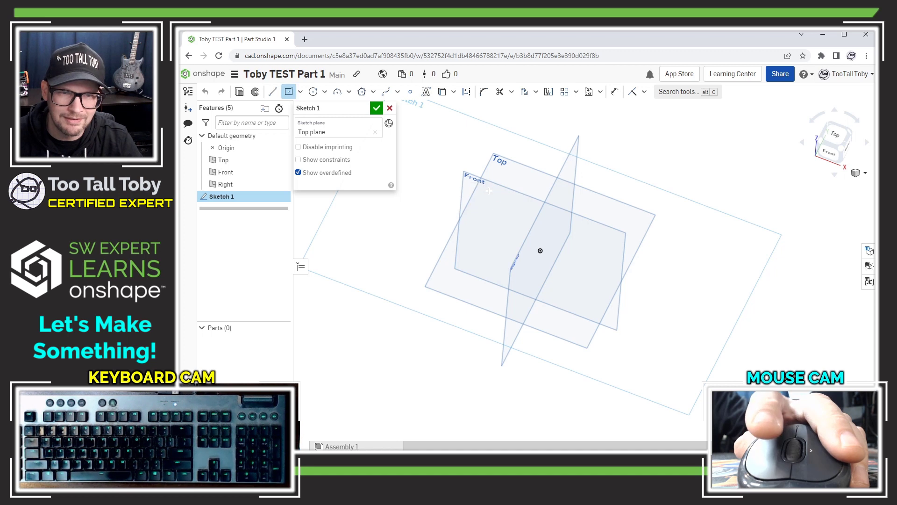
pyautogui.click(541, 251)
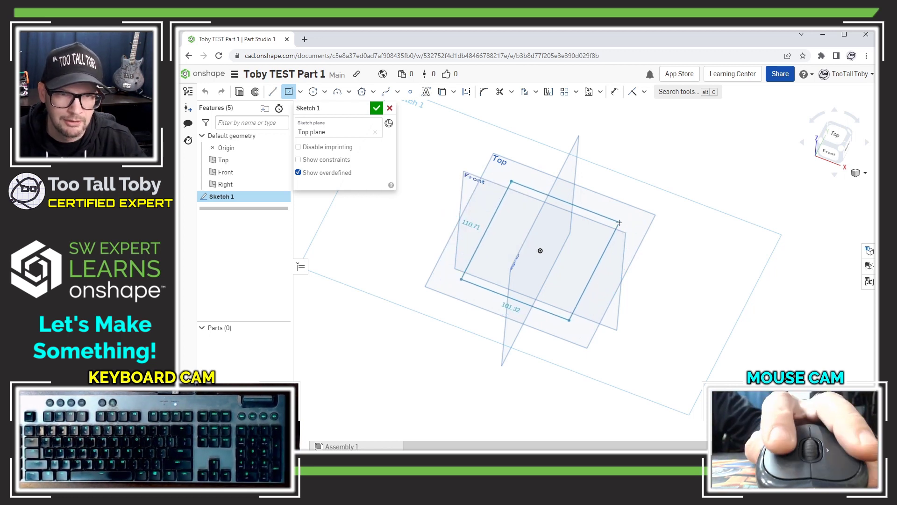
pyautogui.click(669, 231)
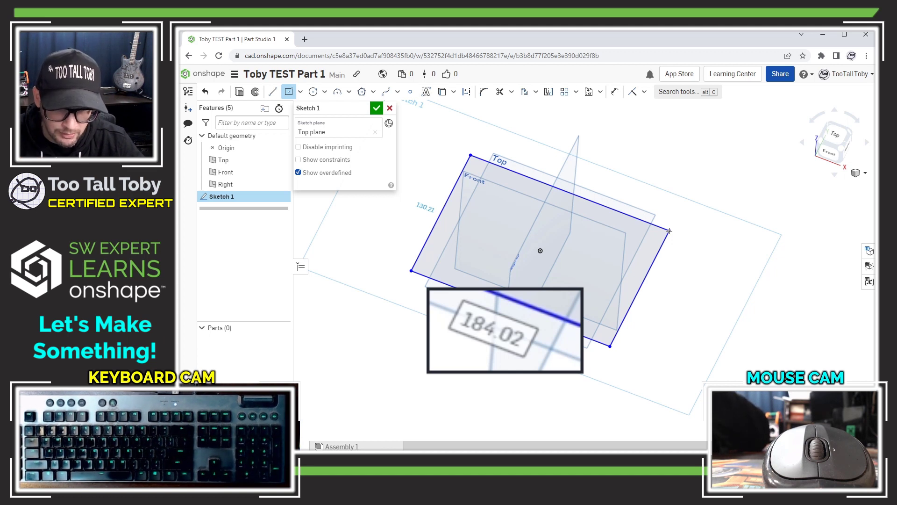
# Set the rectangle's width to 150 mm and its height to 120 mm
pyautogui.write('150')
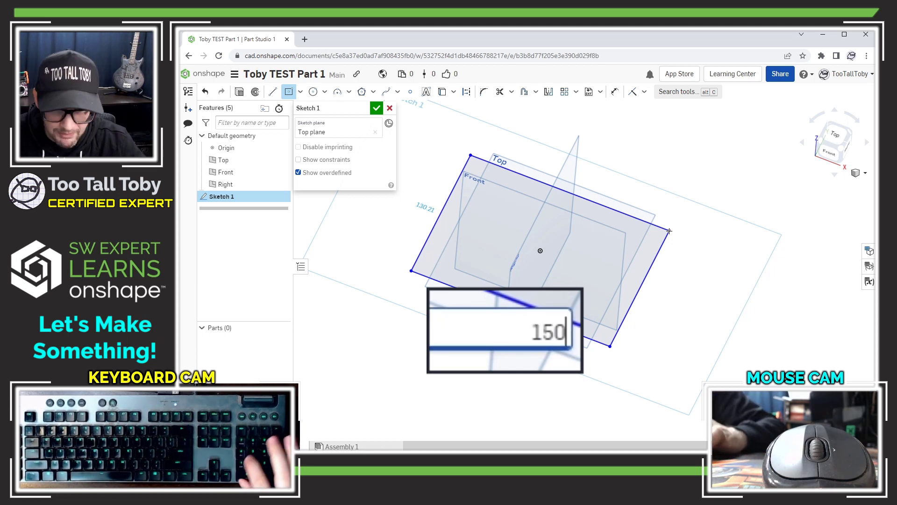
pyautogui.press('Return')
pyautogui.write('120')
pyautogui.press('Return')
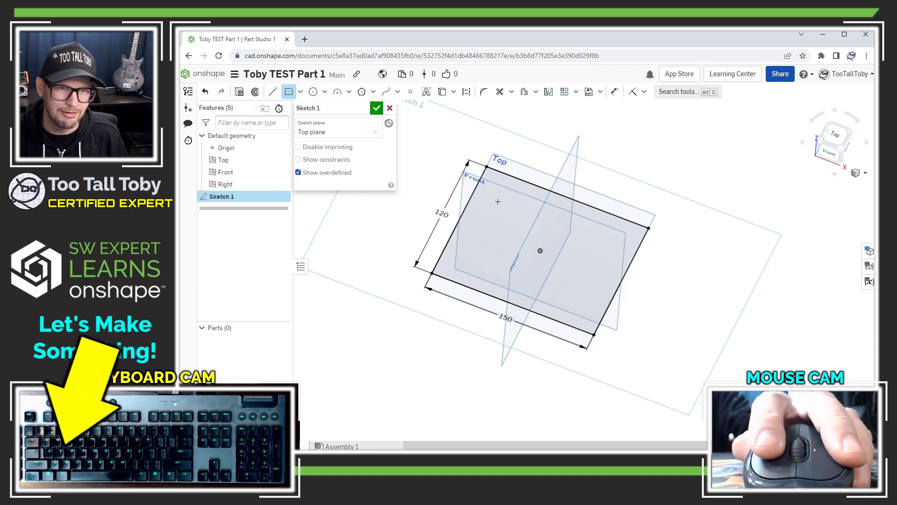
# Open the Sketch shortcut toolbar preferences, toggle Extrude and Revolve on and off, and return to the sketch without saving
pyautogui.press('s')
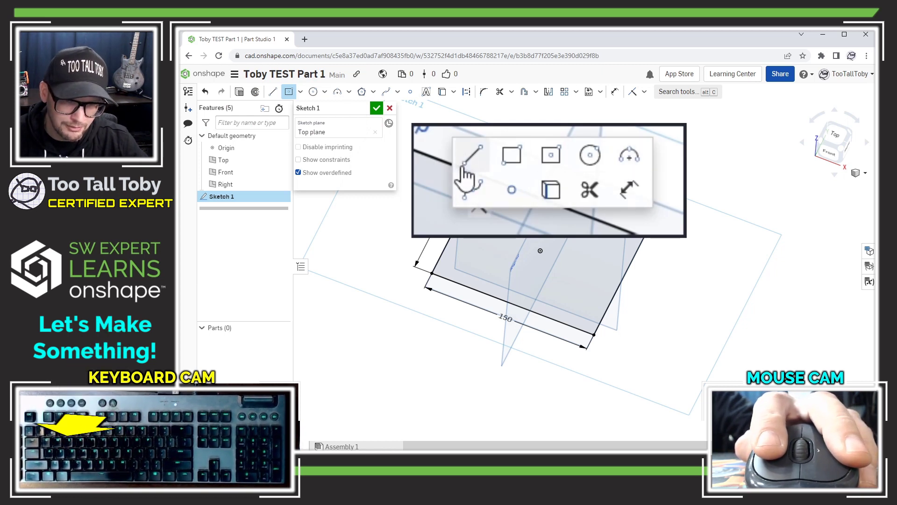
pyautogui.rightClick(496, 169)
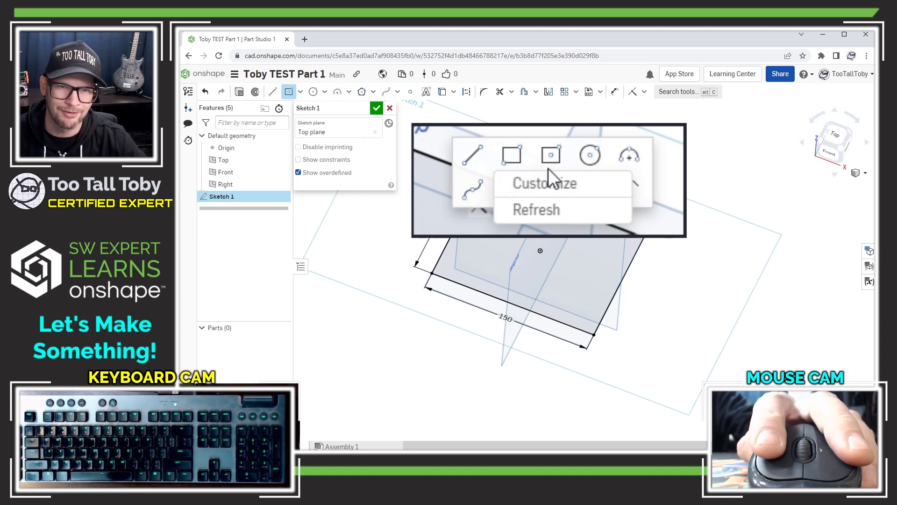
pyautogui.click(580, 186)
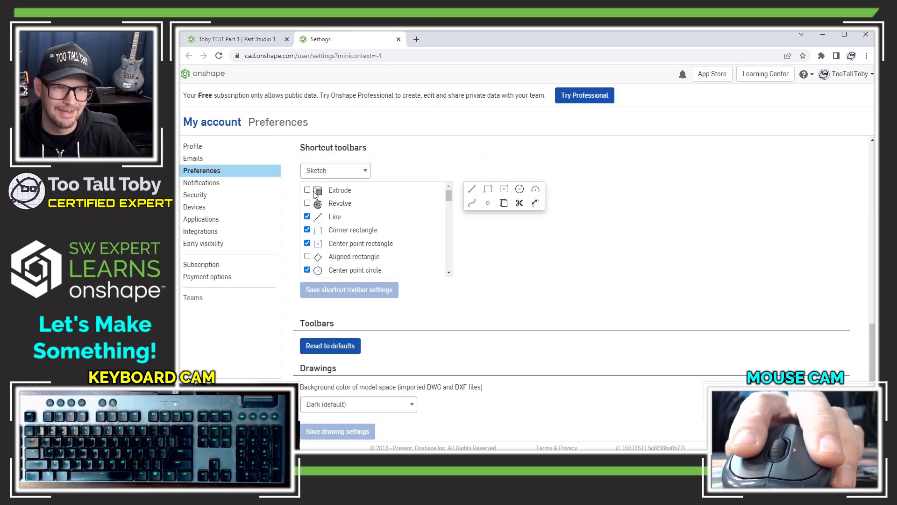
pyautogui.click(307, 190)
pyautogui.click(307, 190)
pyautogui.click(307, 203)
pyautogui.click(307, 203)
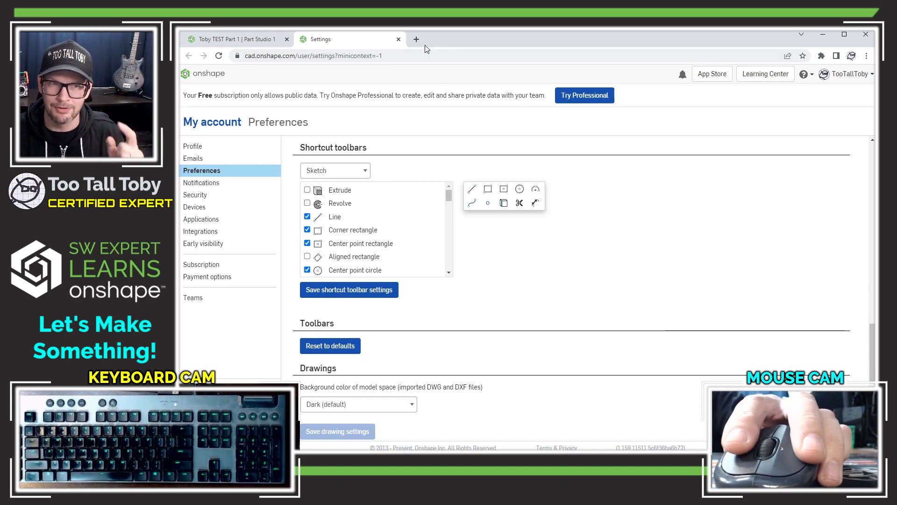
pyautogui.click(398, 40)
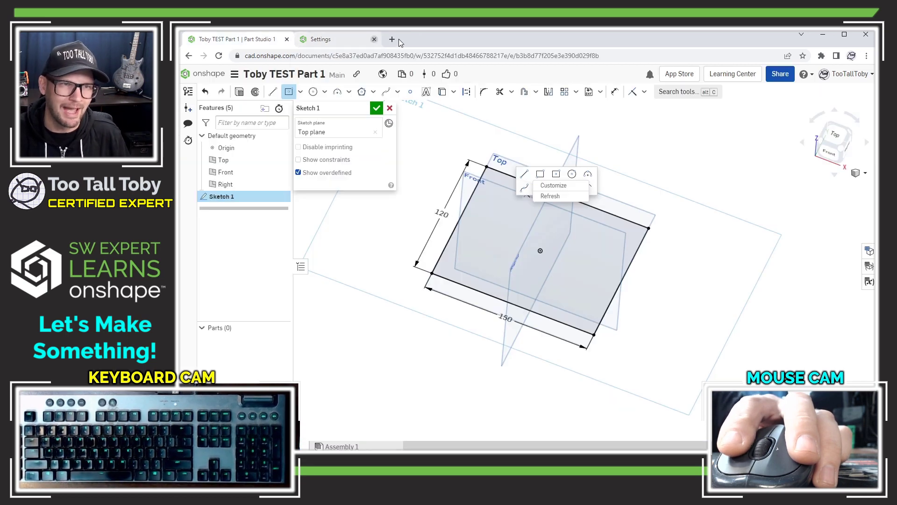
pyautogui.click(444, 155)
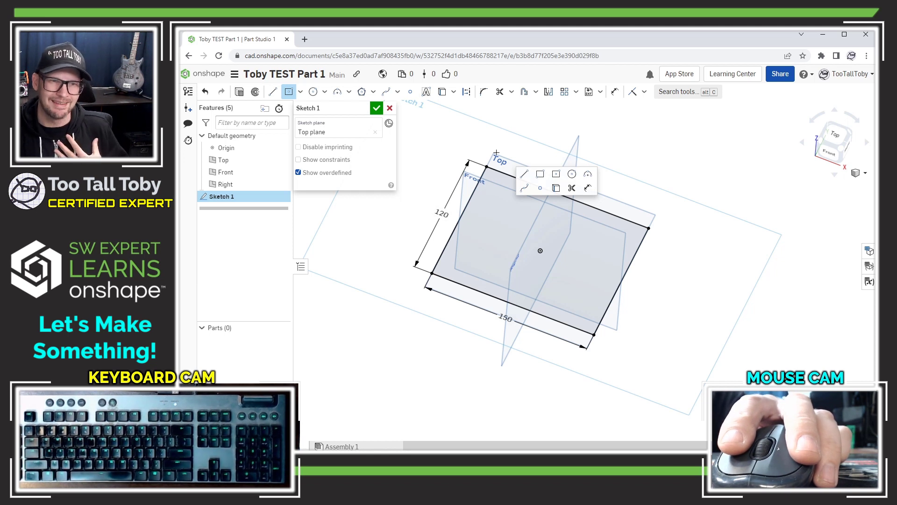
pyautogui.press('Escape')
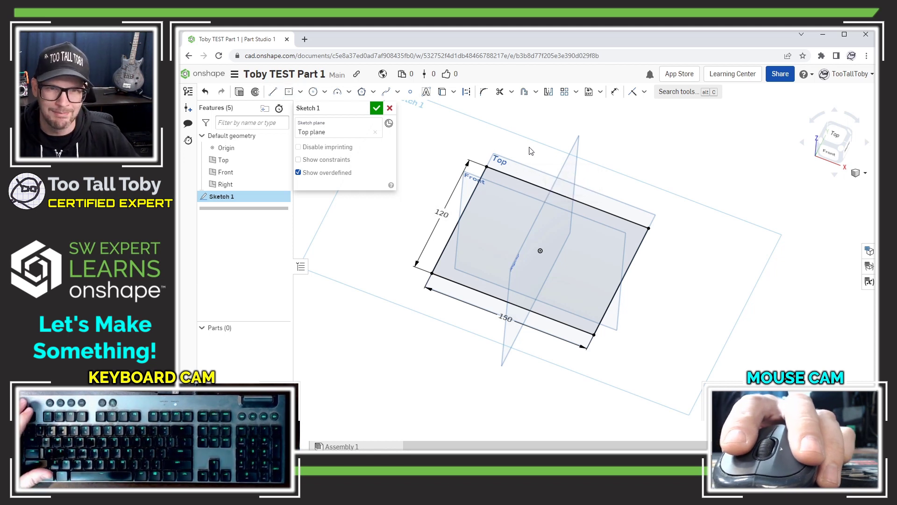
# Extrude the rectangle sketch as a new solid with a blind depth of 40 mm
pyautogui.click(239, 93)
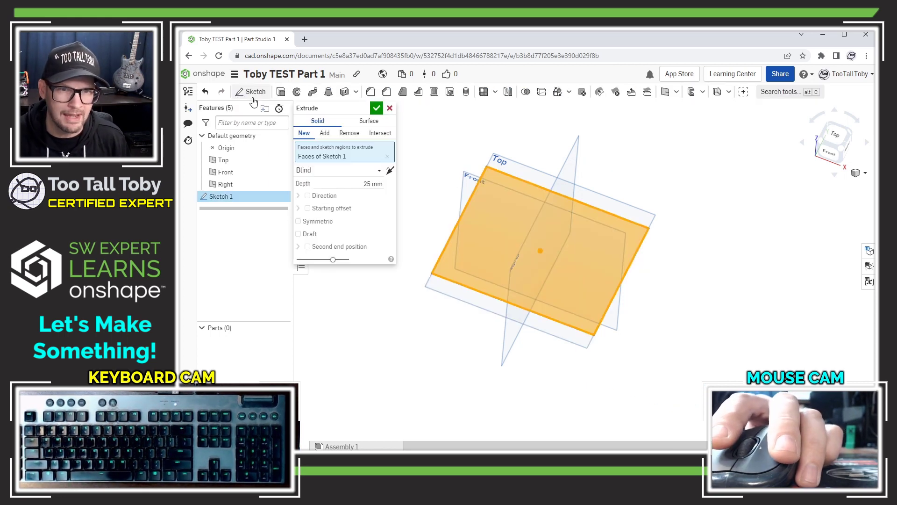
pyautogui.moveTo(546, 226); pyautogui.dragTo(546, 207)
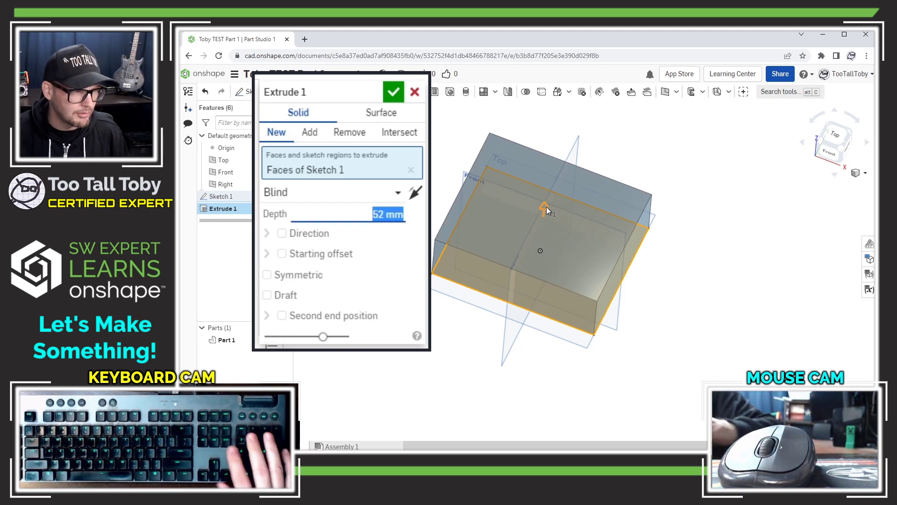
pyautogui.write('40')
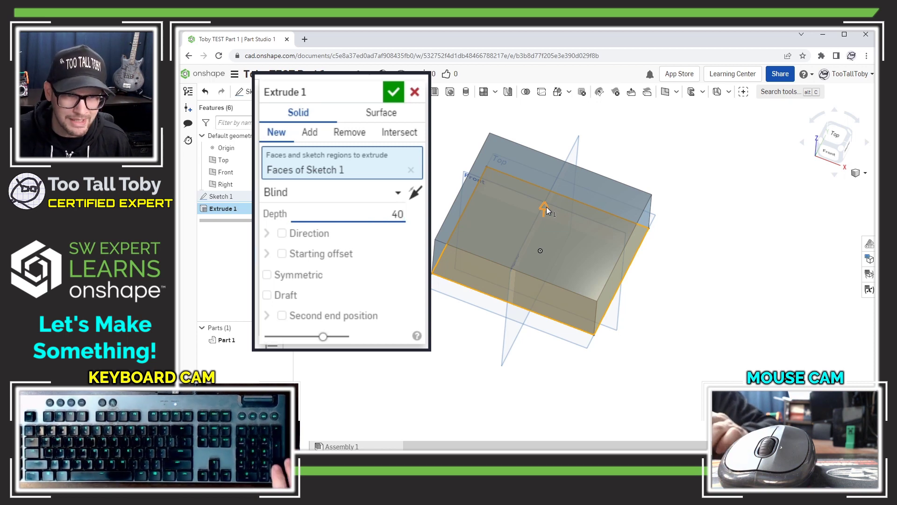
pyautogui.press('Return')
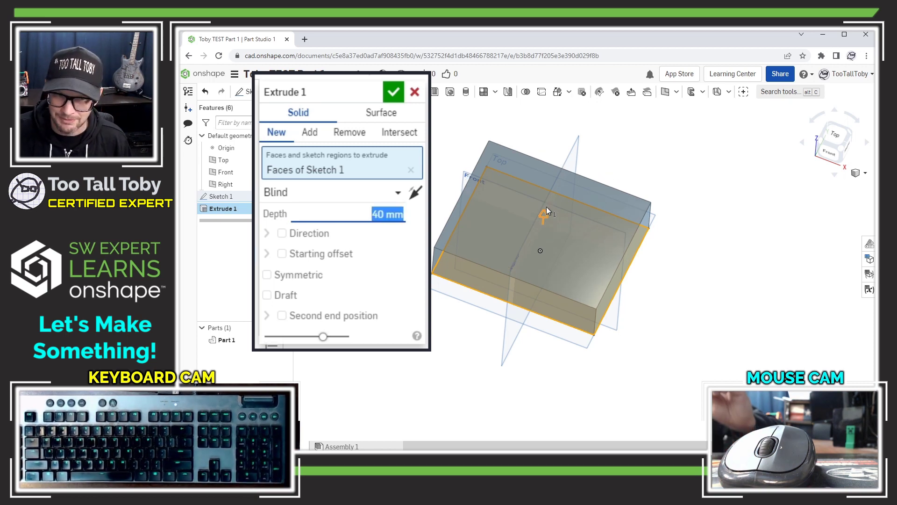
pyautogui.press('Return')
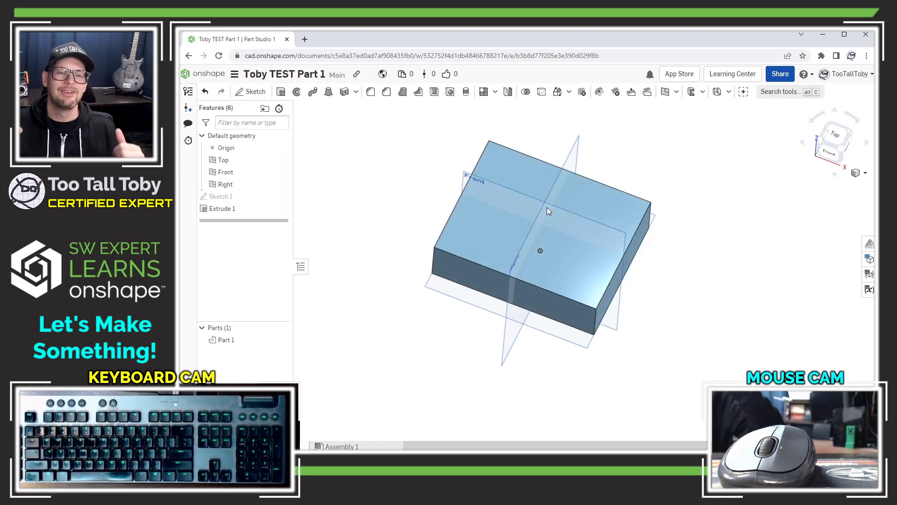